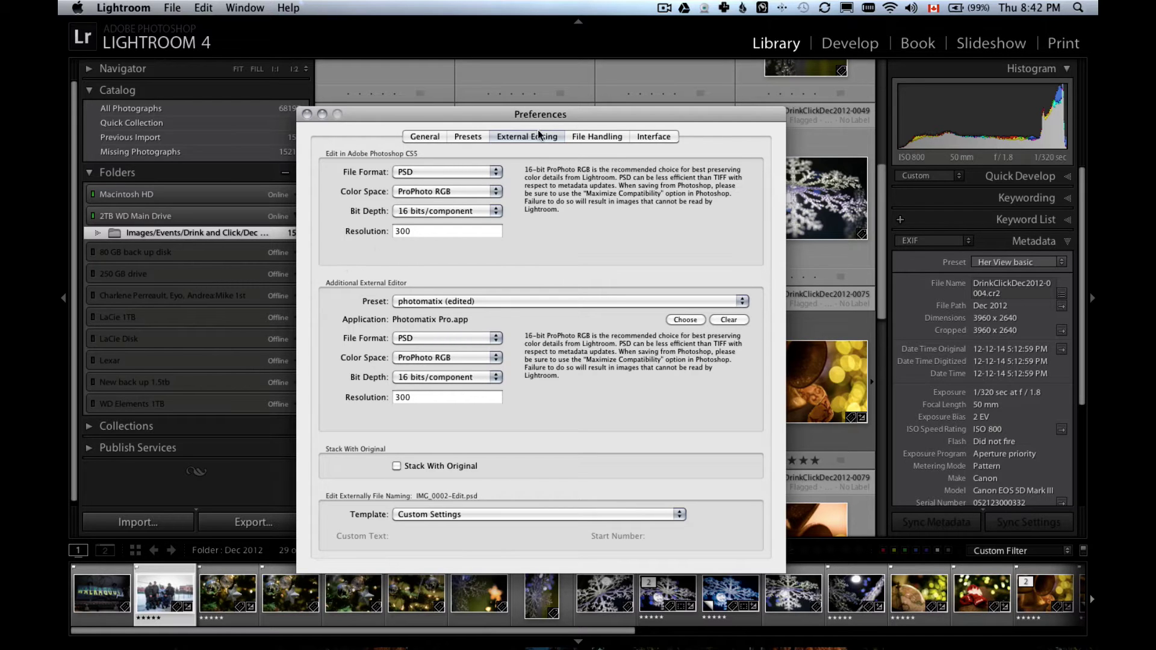
Browse Applications to Adobe Photoshop CS5.app for the additional editor, then cancel without changing it
left_click_drag(527, 114, 563, 146)
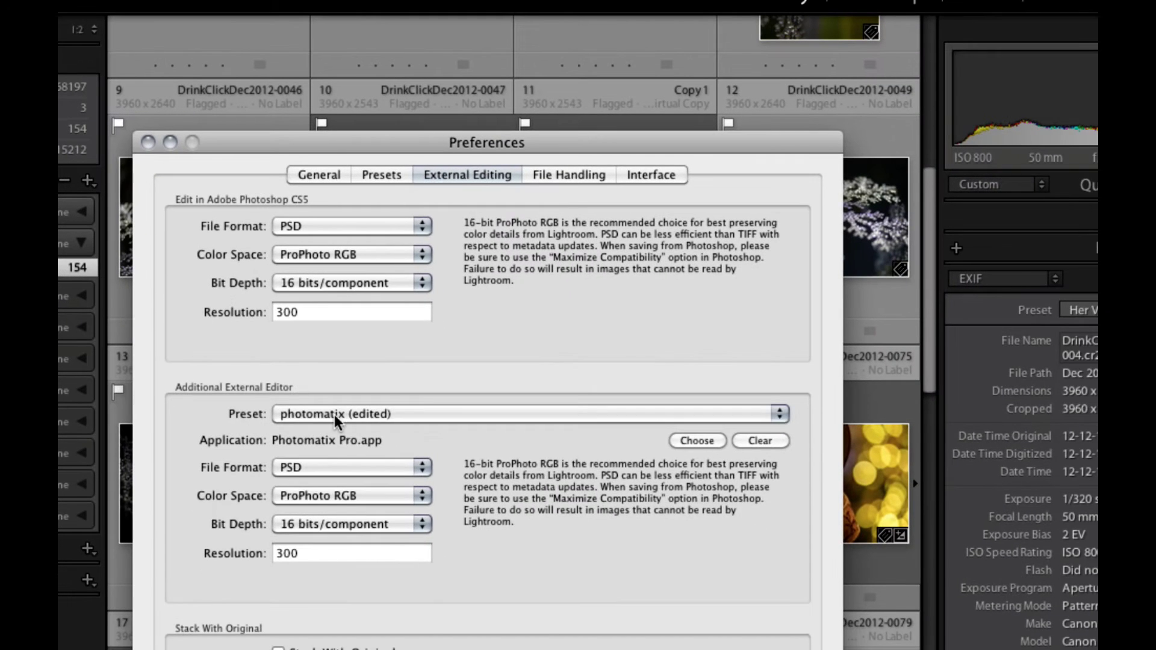
left_click(334, 414)
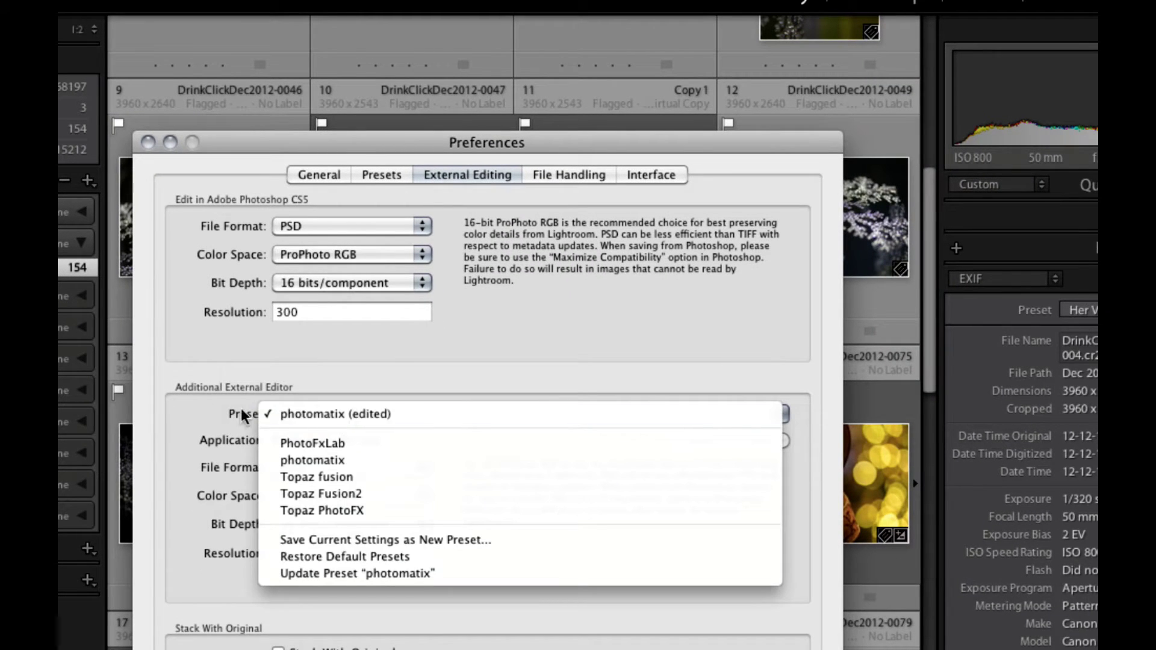
left_click_drag(248, 139, 283, 49)
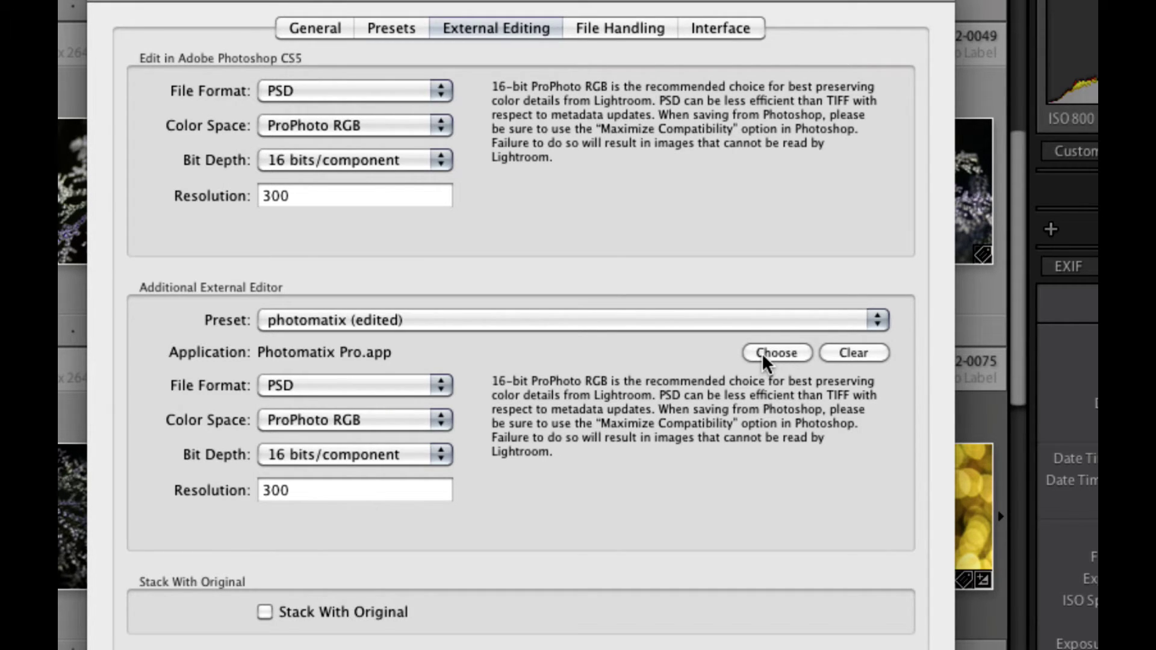
left_click(763, 354)
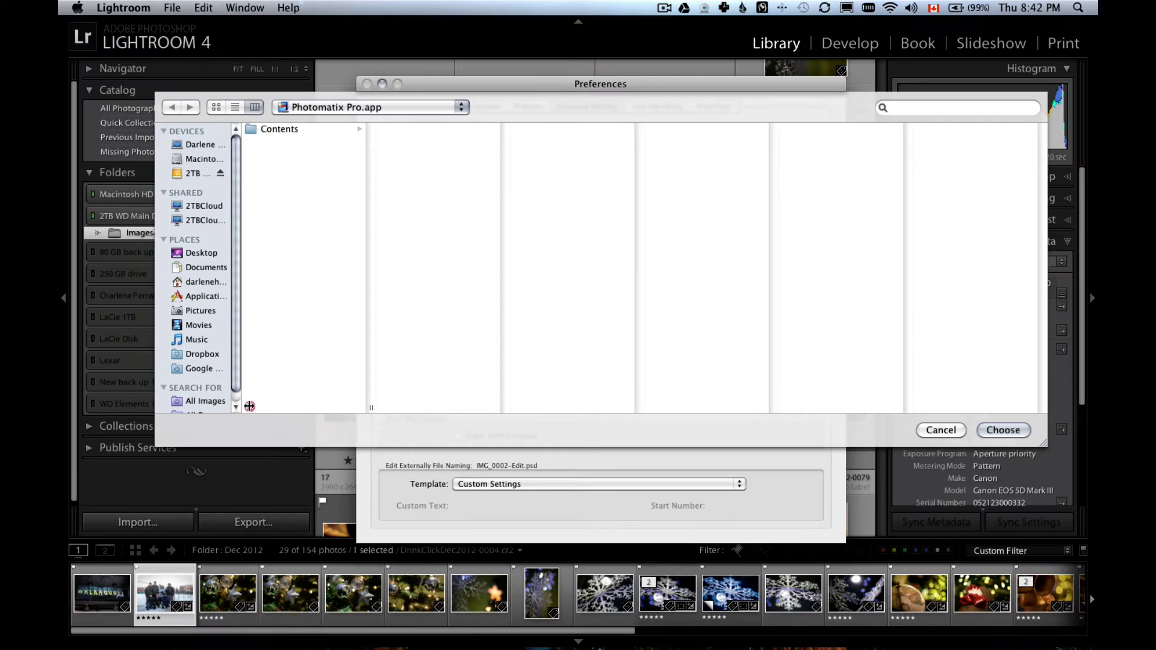
left_click_drag(216, 410, 286, 412)
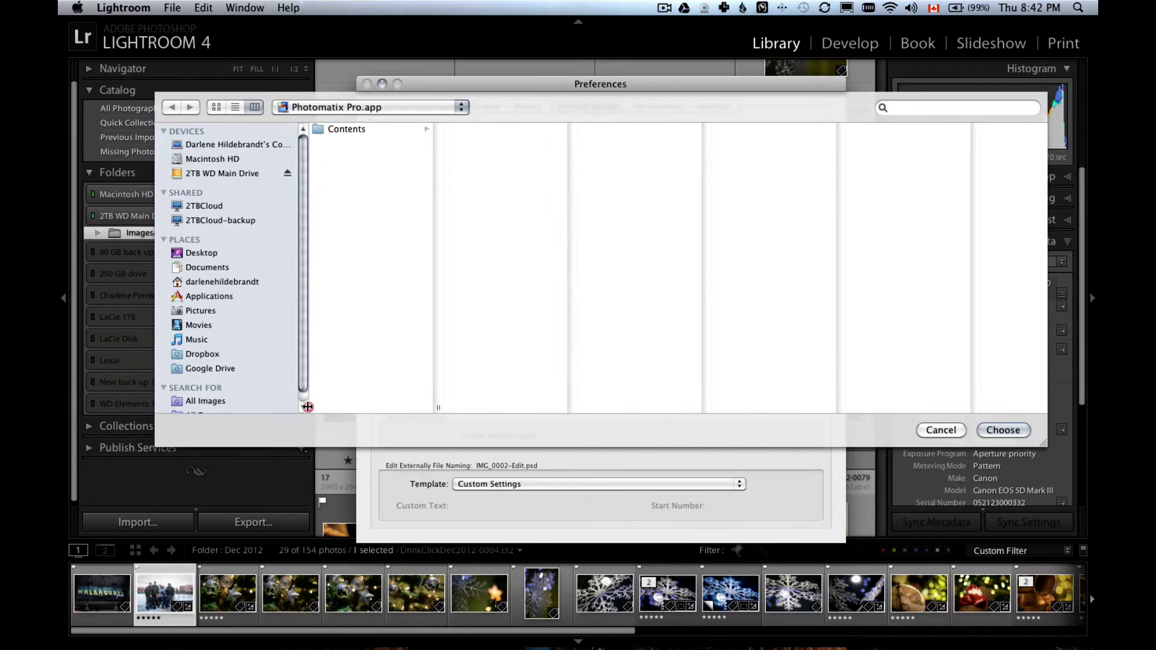
left_click(191, 299)
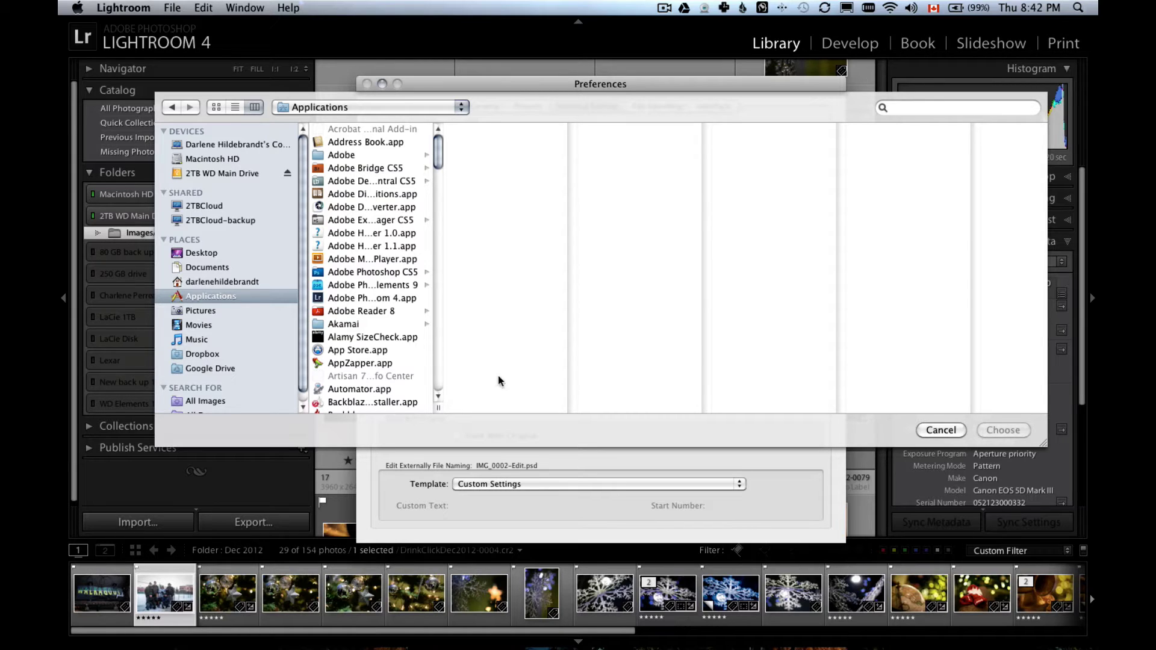
left_click_drag(439, 408, 495, 407)
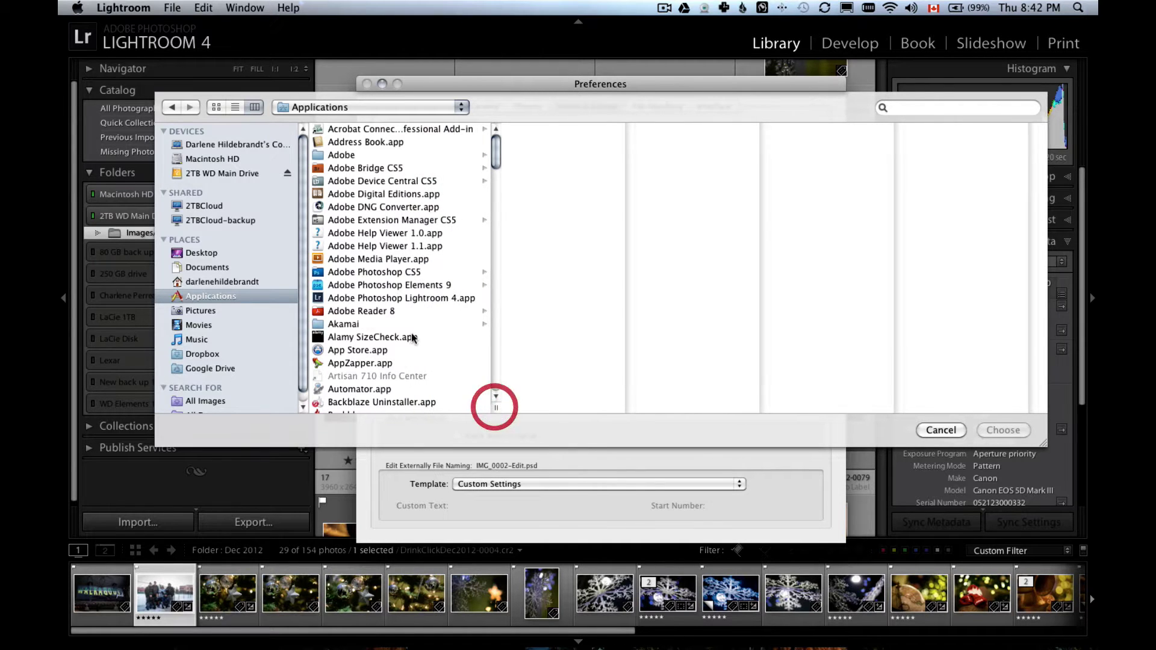
left_click(383, 273)
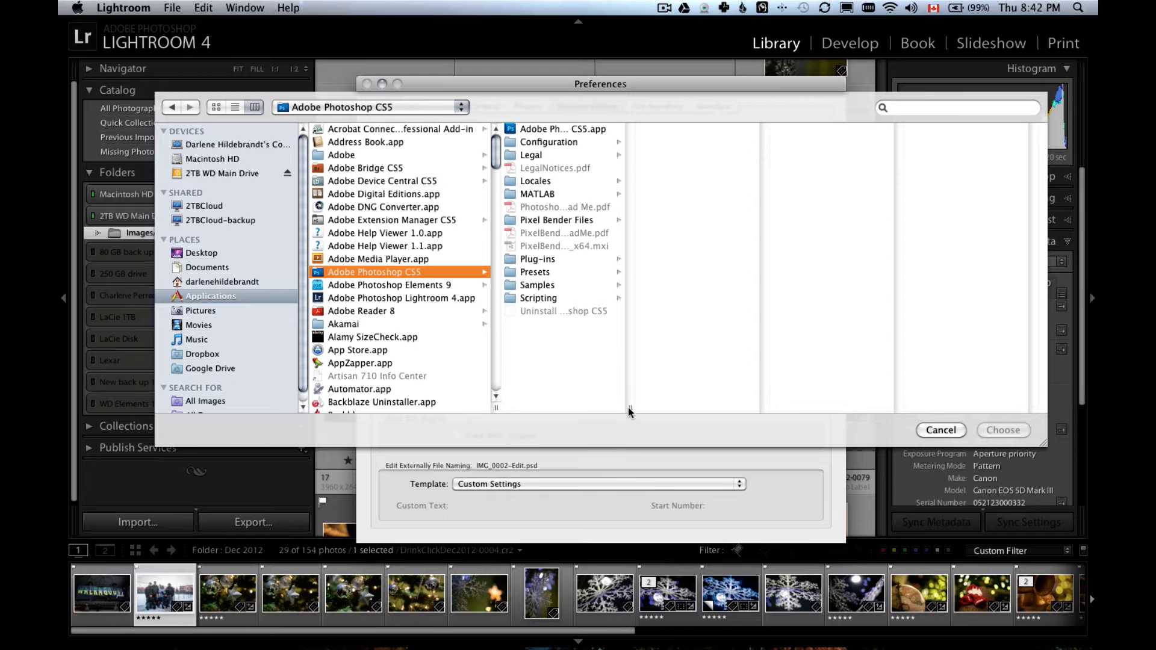
left_click_drag(630, 408, 696, 409)
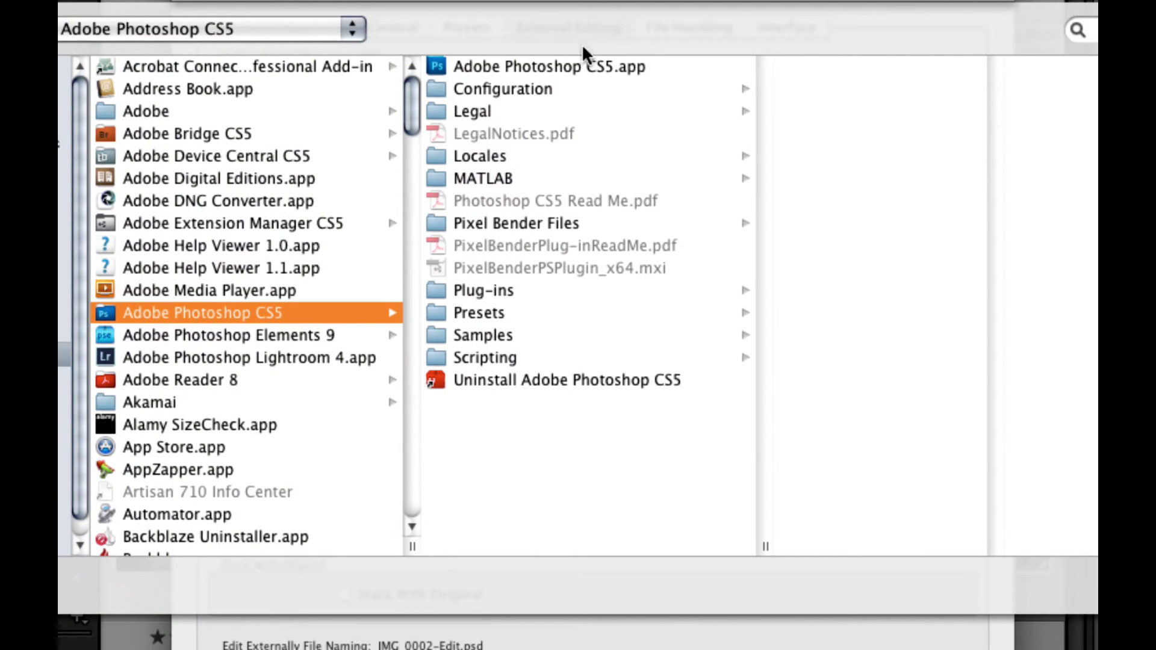
left_click(589, 67)
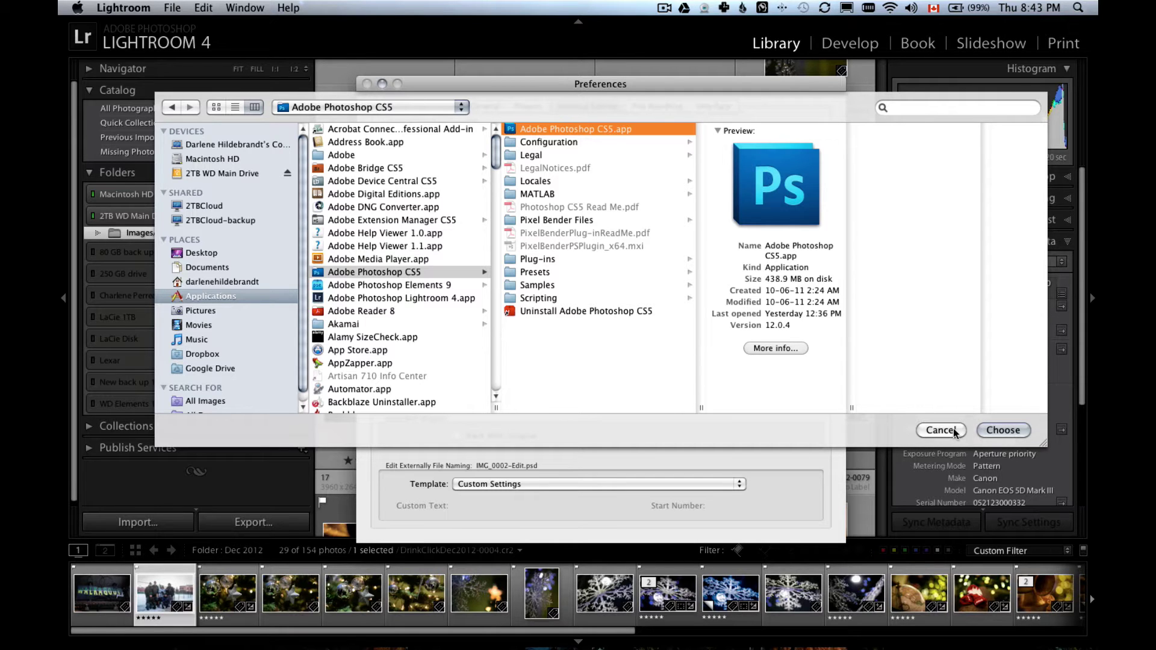
left_click(941, 430)
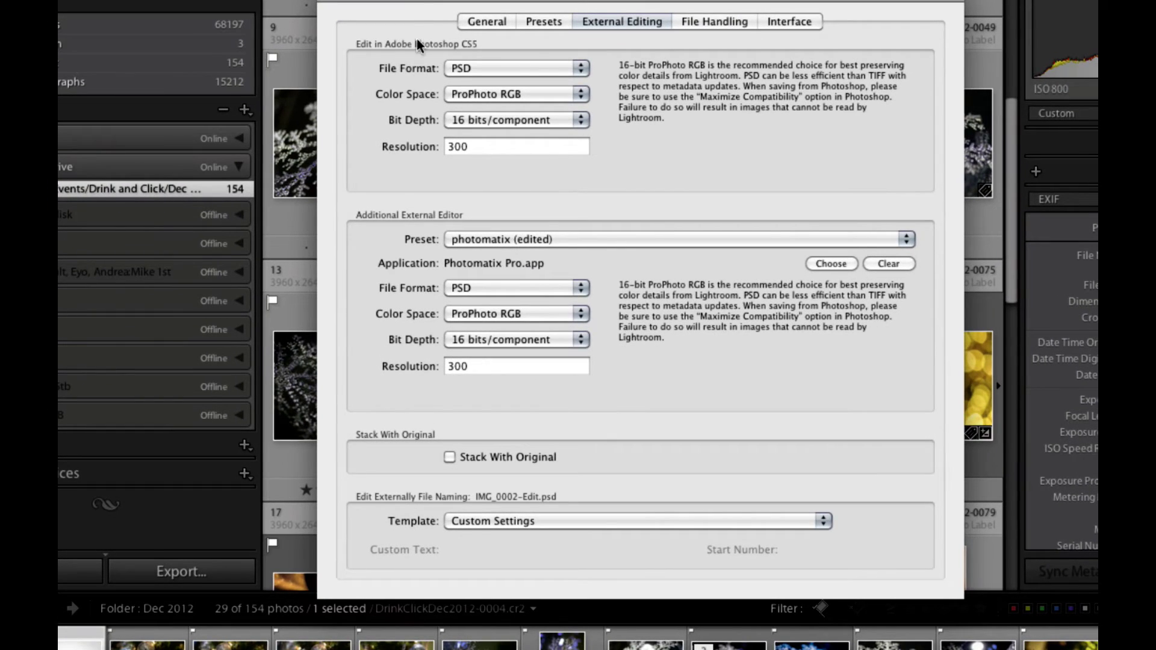
Set the Photoshop CS5 edit file format to PSD after briefly trying TIFF
left_click_drag(419, 3, 414, 88)
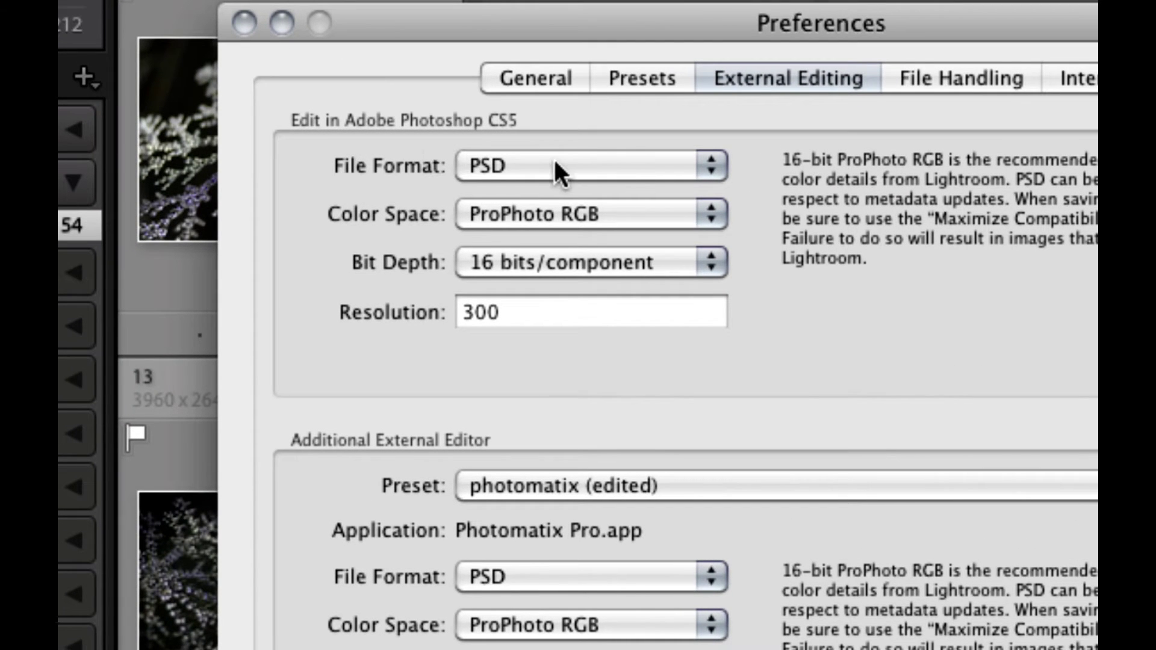
left_click(650, 173)
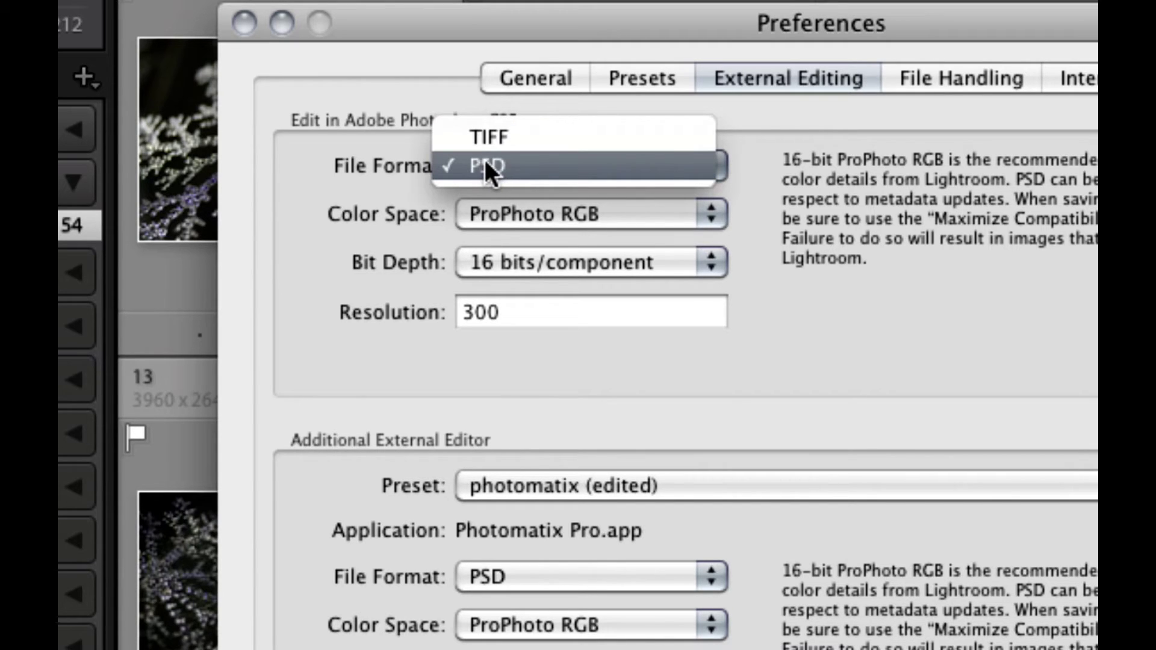
left_click(486, 137)
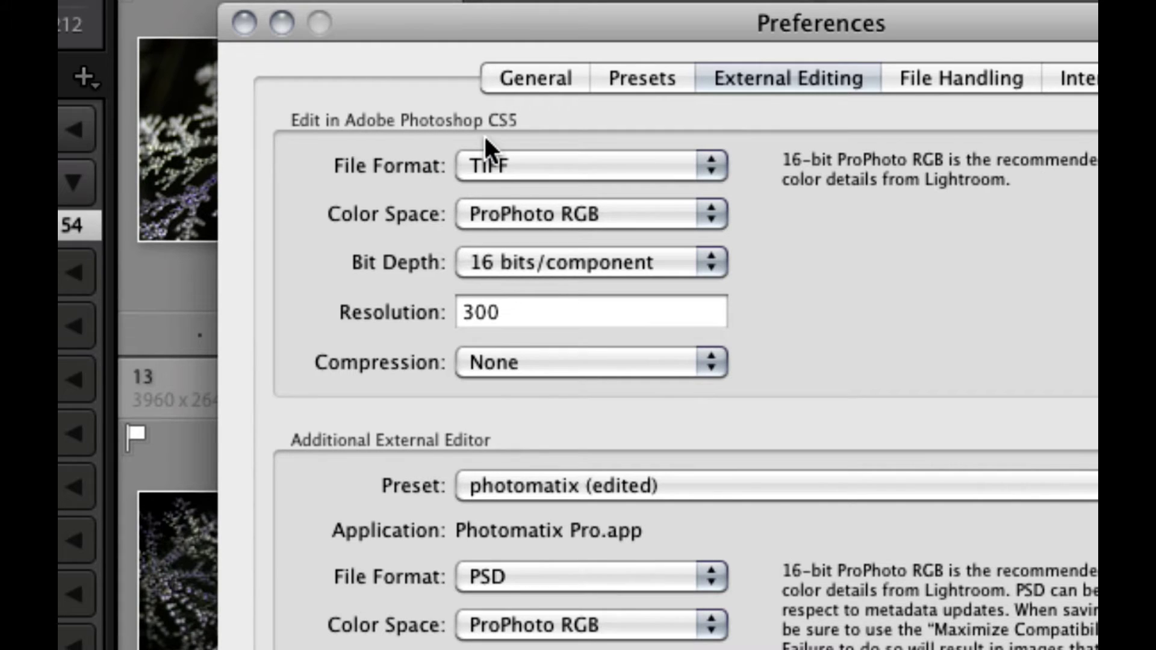
left_click(508, 167)
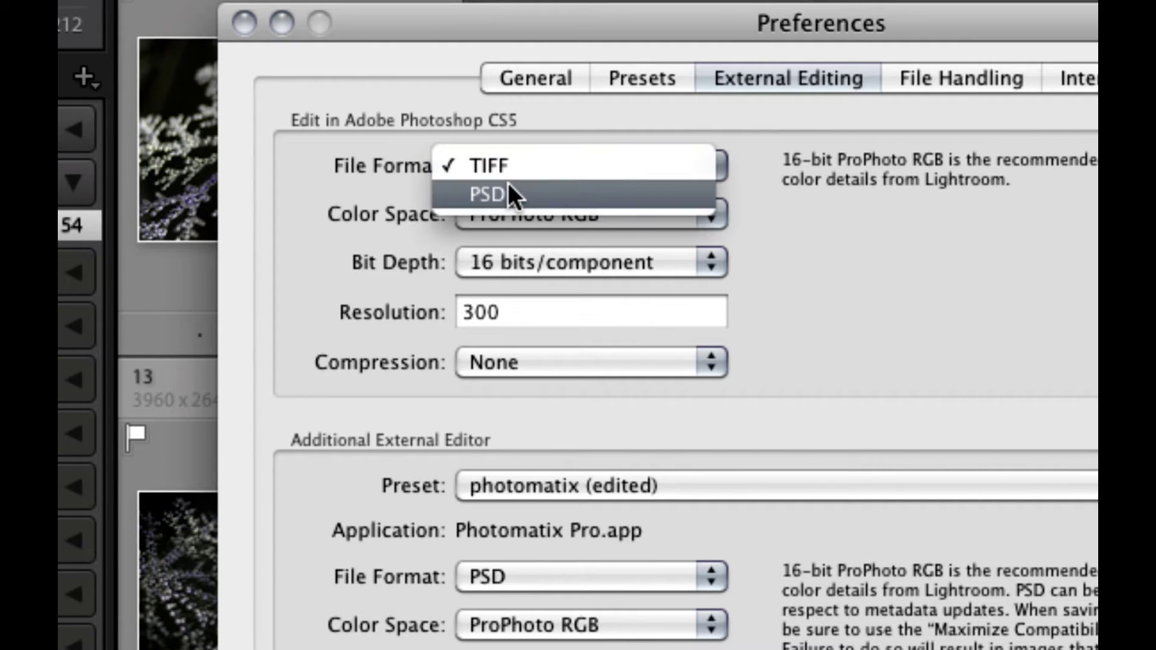
left_click(509, 185)
left_click_drag(483, 22, 263, 31)
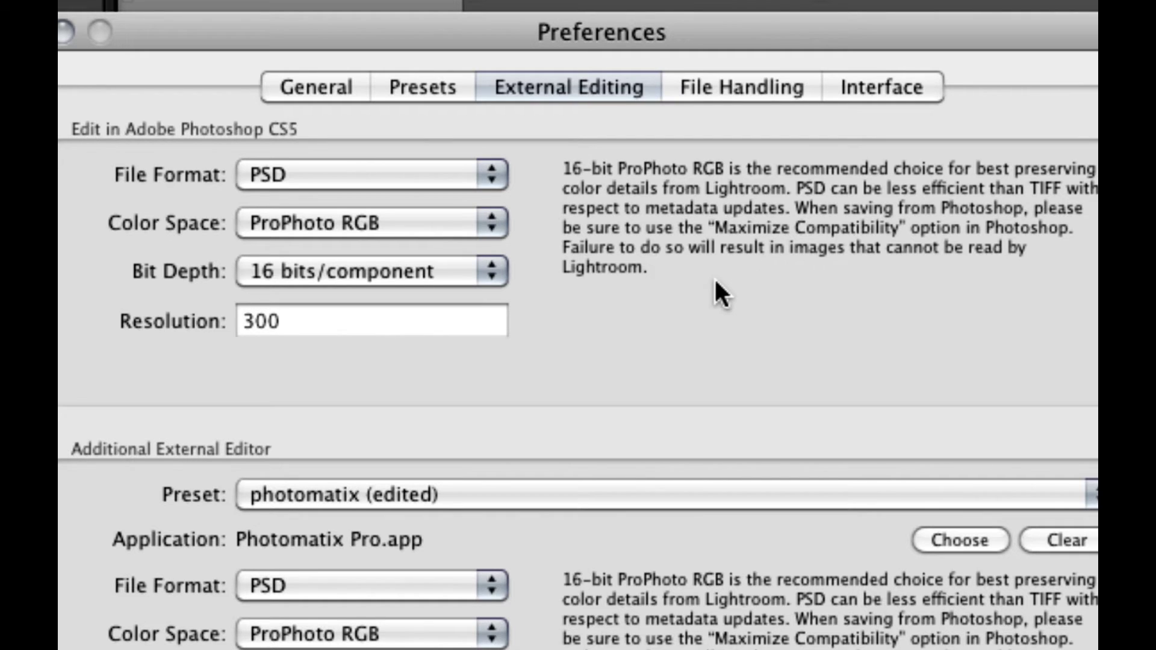
left_click_drag(335, 24, 379, 29)
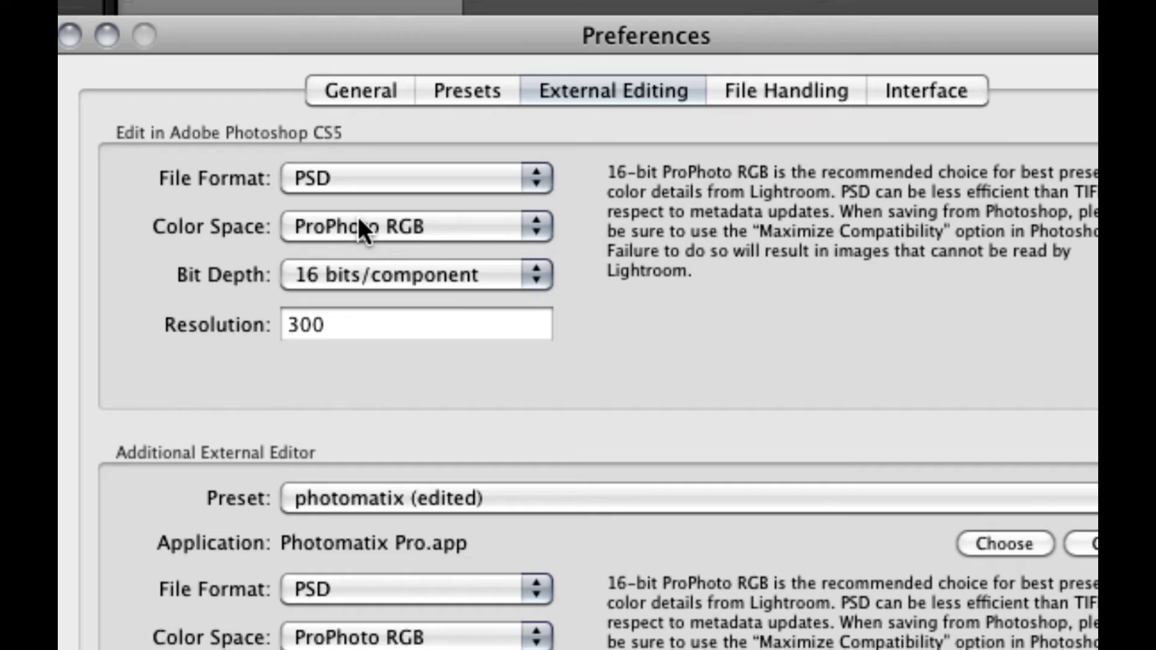
Keep ProPhoto RGB color space and 16 bits/component, and select resolution 300
left_click(398, 220)
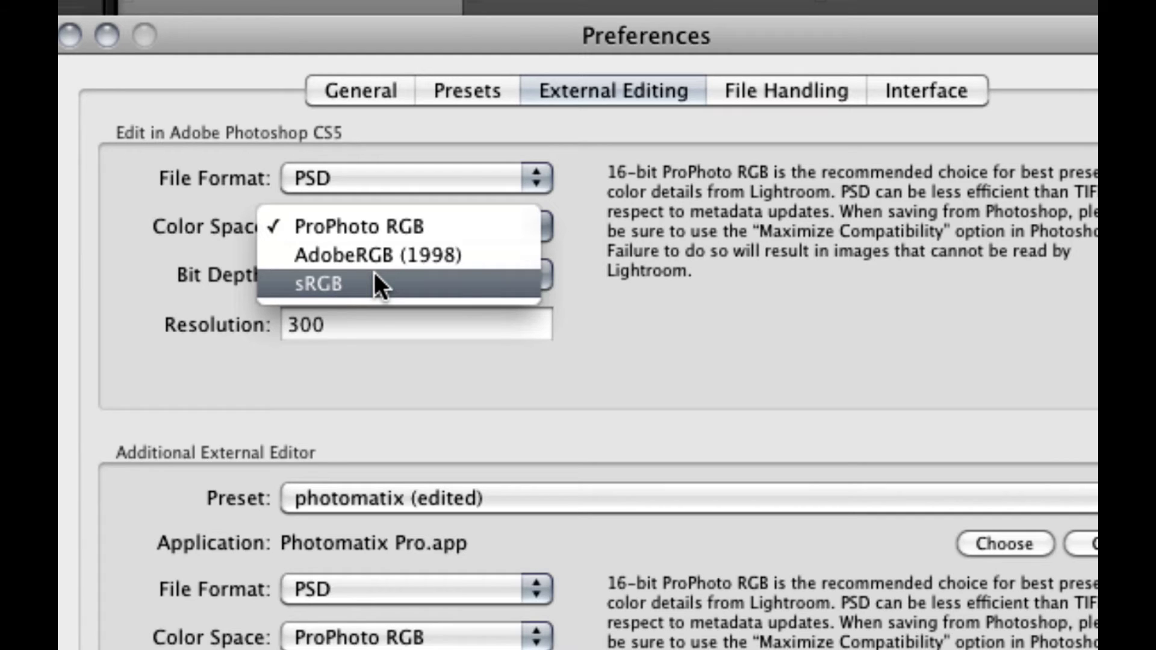
left_click(371, 226)
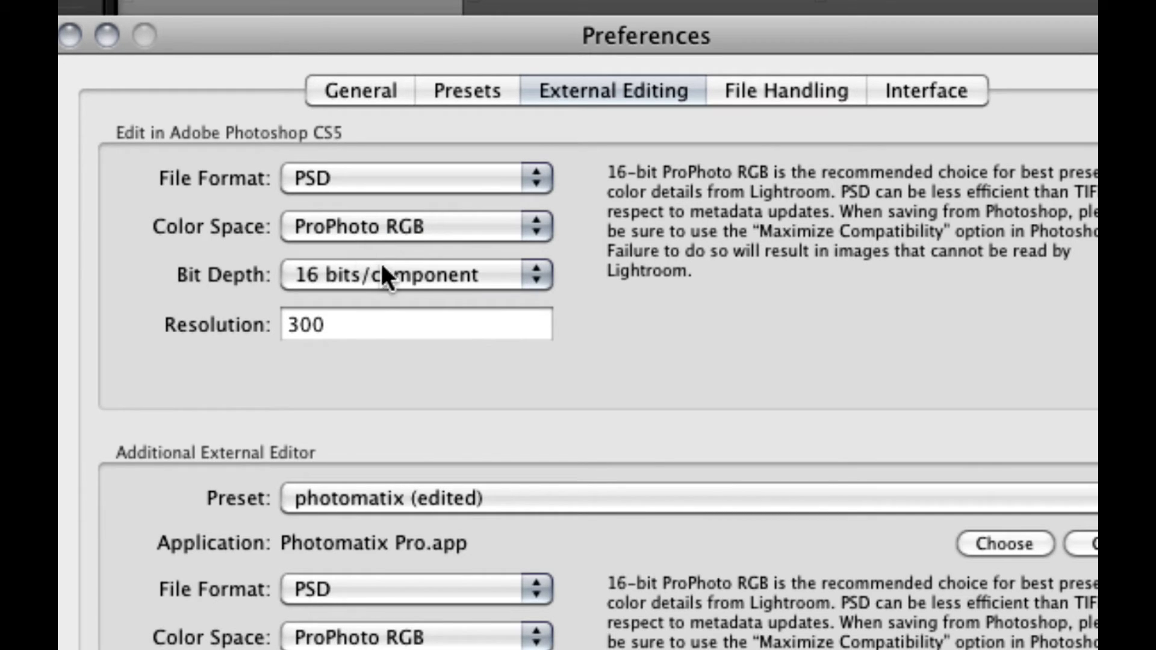
left_click(489, 274)
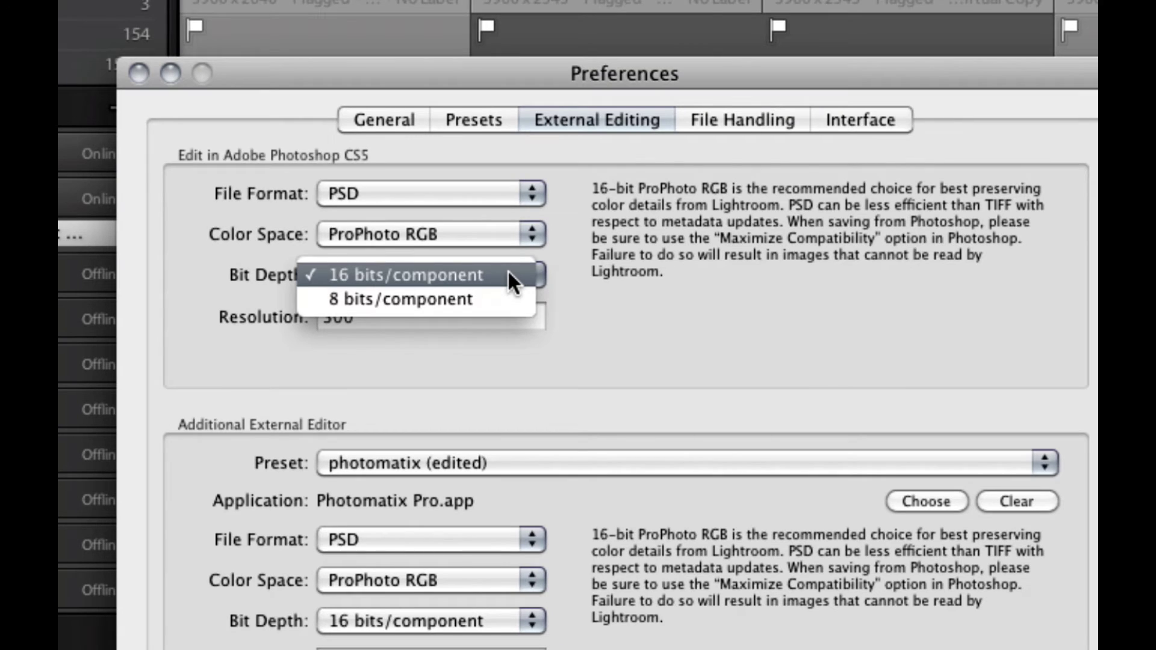
left_click(507, 275)
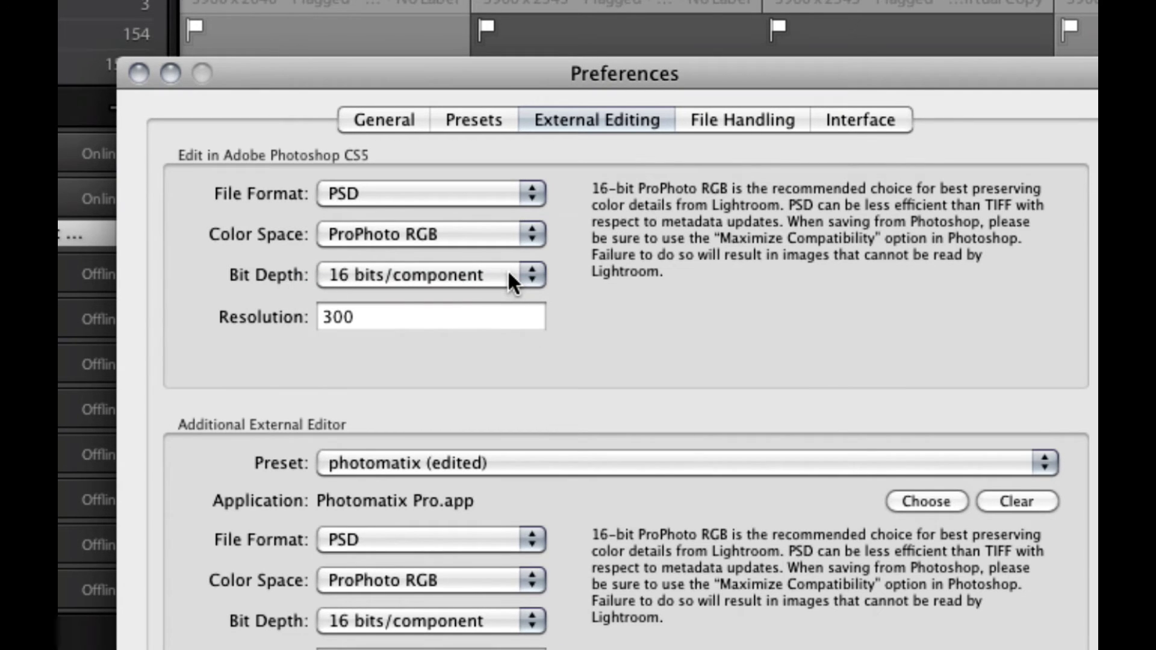
left_click(398, 325)
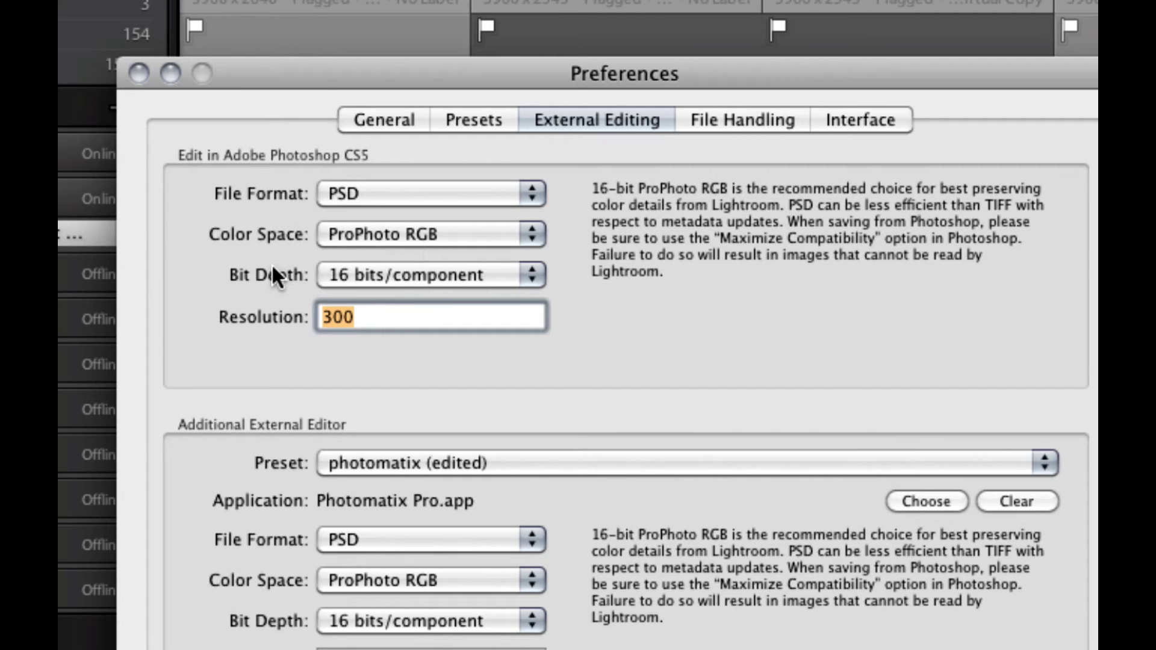
Review the additional editor preset list twice, leaving photomatix (edited) selected
left_click_drag(273, 71, 247, 12)
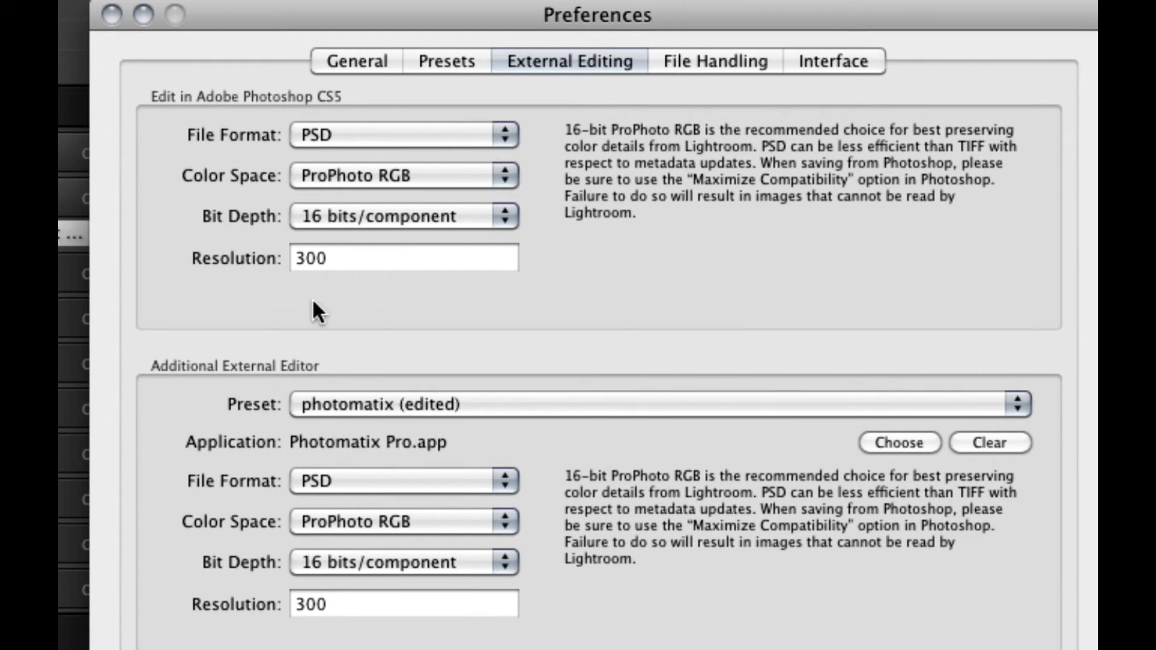
left_click(482, 400)
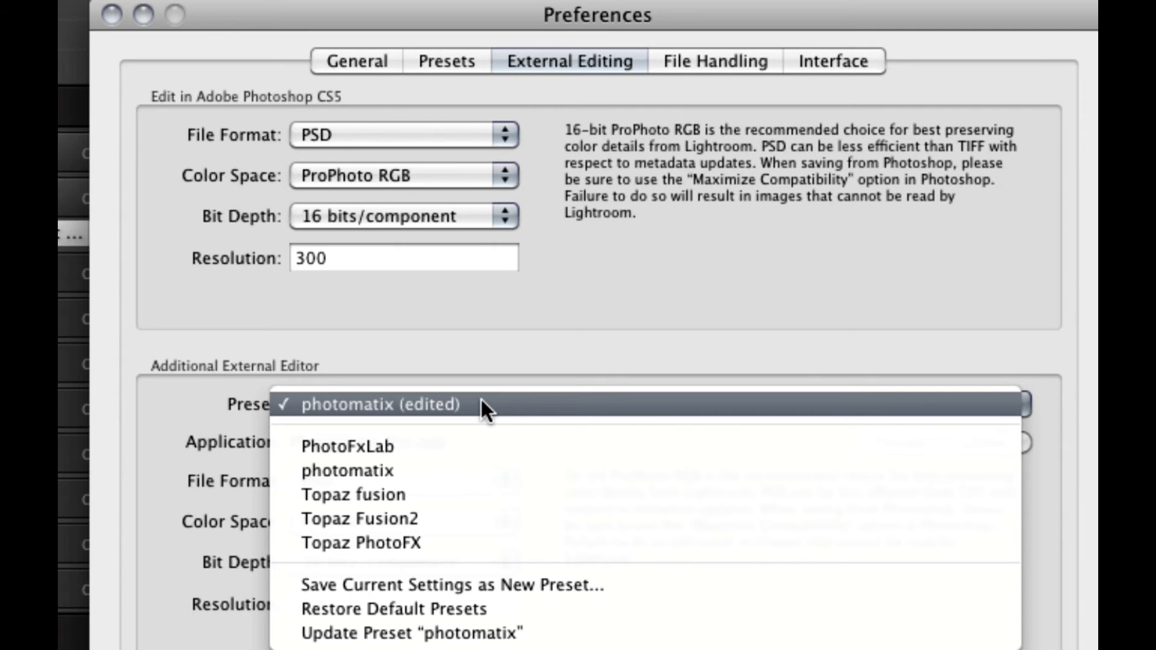
left_click(626, 357)
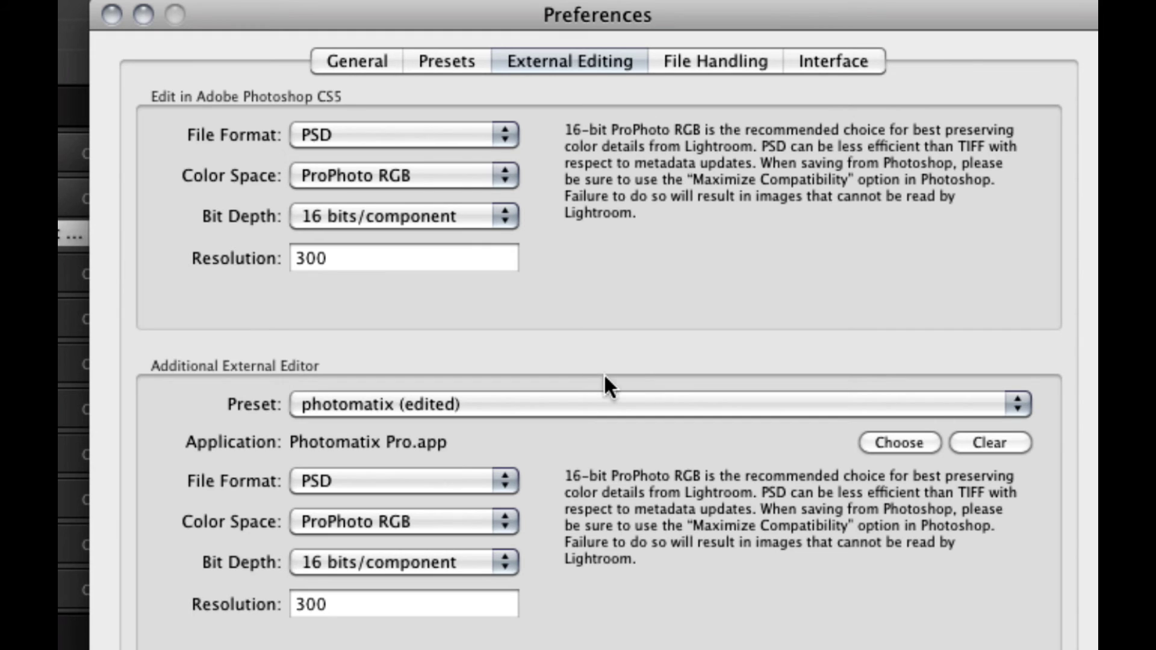
left_click(598, 403)
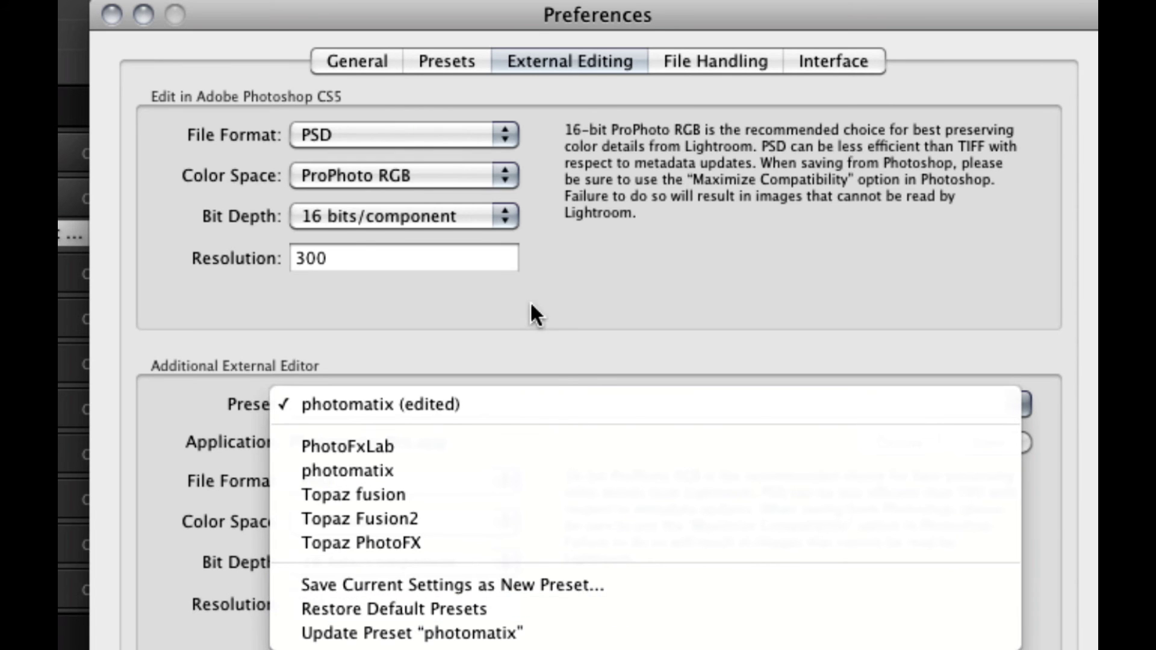
left_click(550, 334)
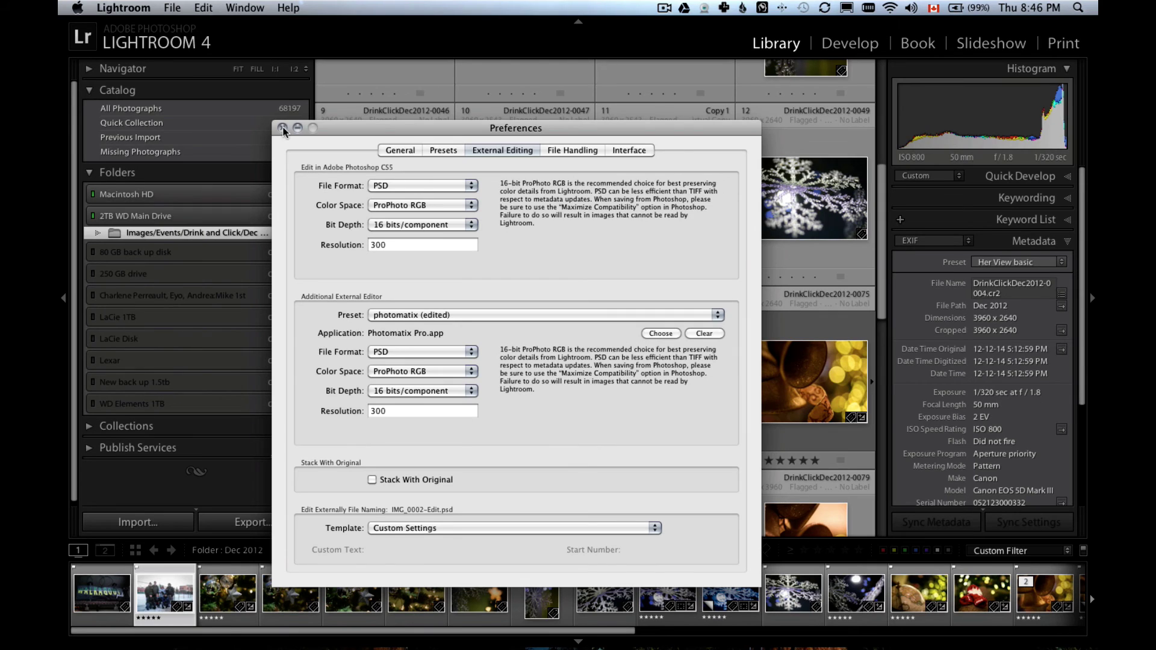
Select photo 0046 and check the File menu's Plug-in Extras
left_click(283, 128)
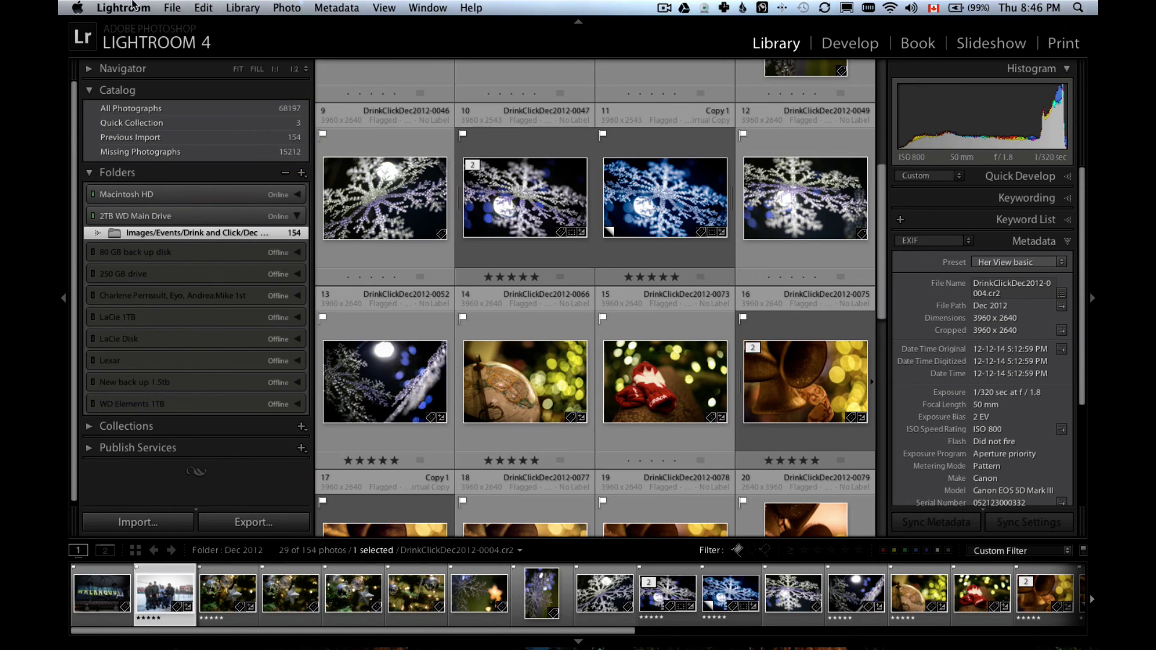
left_click(136, 7)
left_click(136, 7)
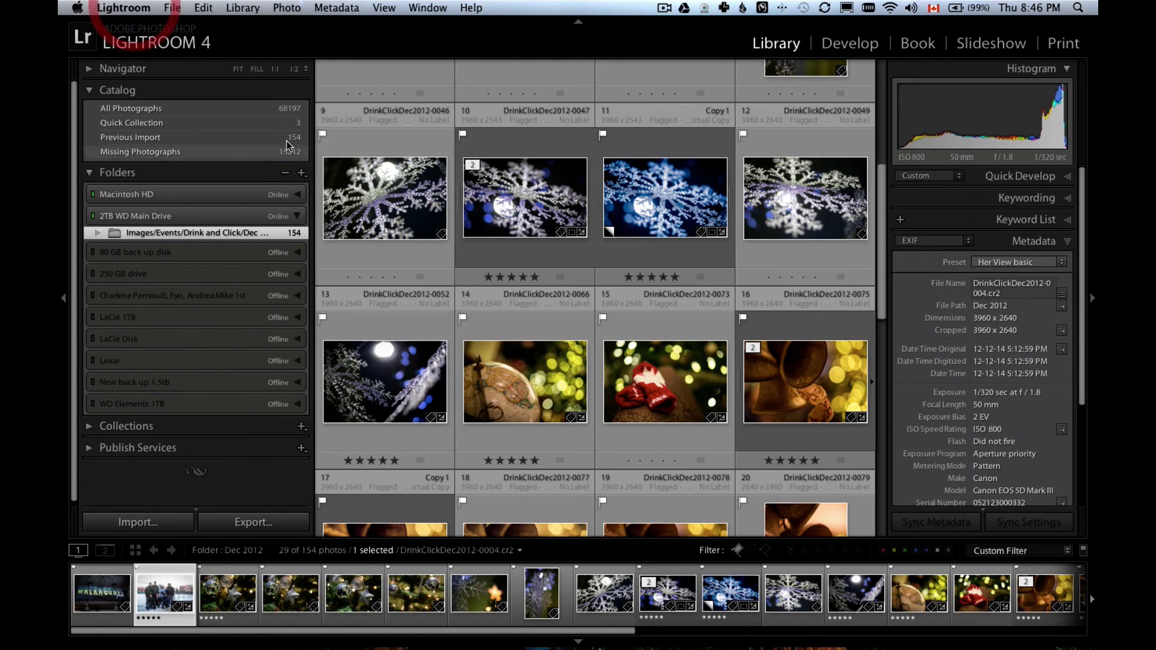
left_click(404, 134)
left_click(173, 8)
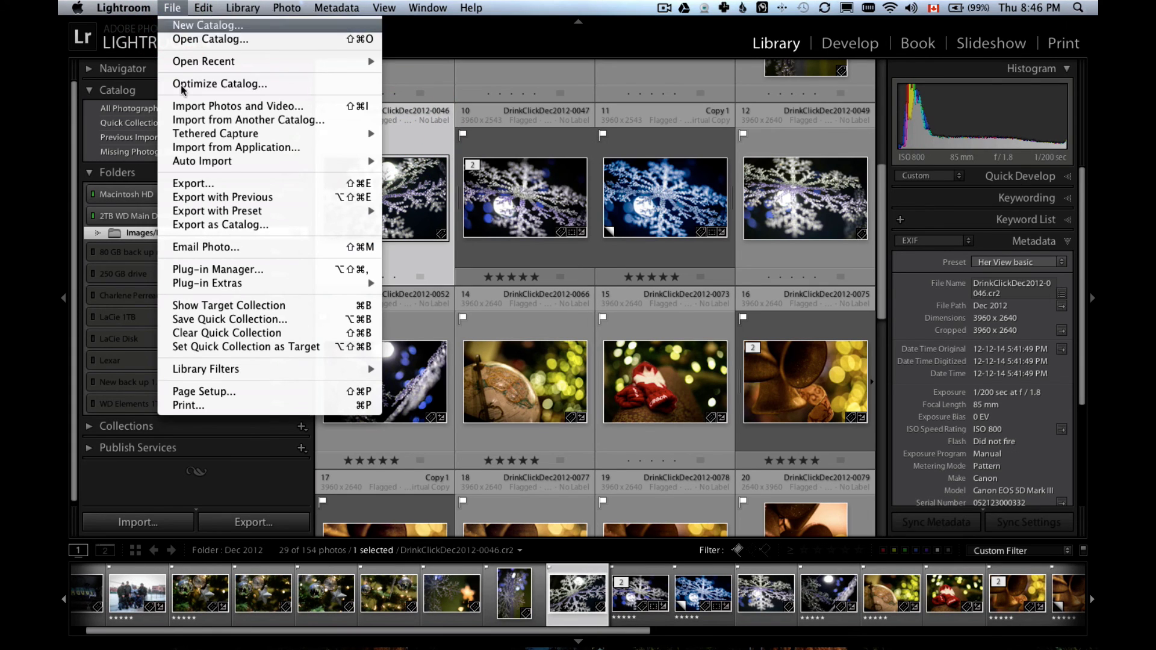
mouse_move(226, 288)
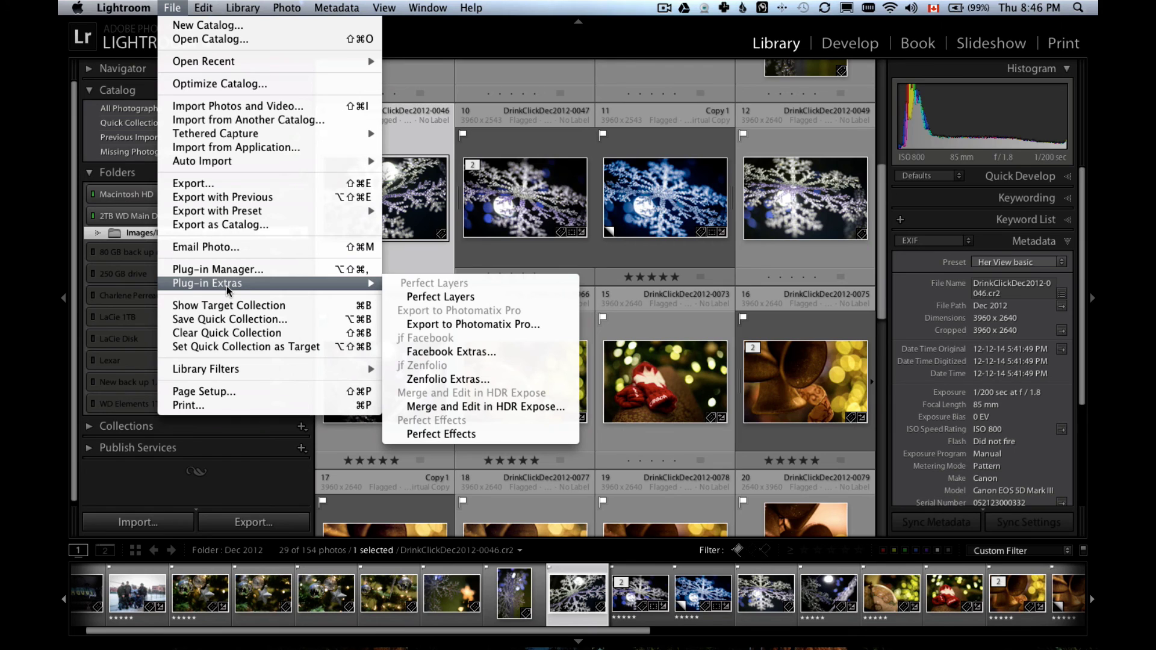
left_click(432, 159)
Show the Edit In editors and plug-in presets for photo 0046
right_click(425, 136)
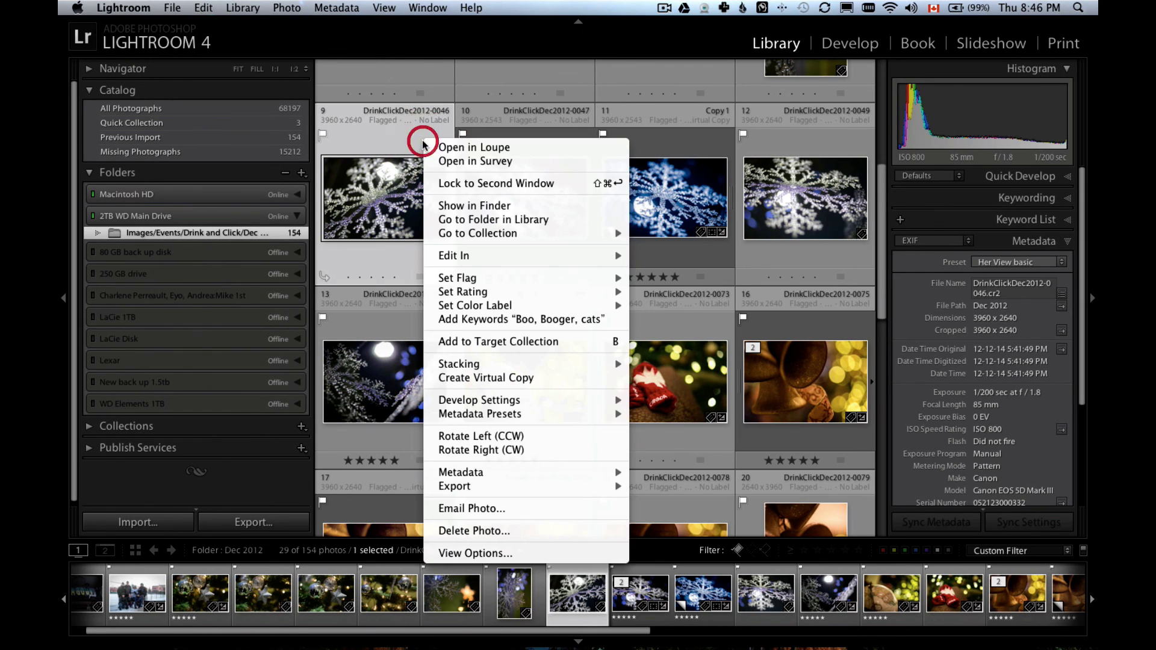
left_click(386, 140)
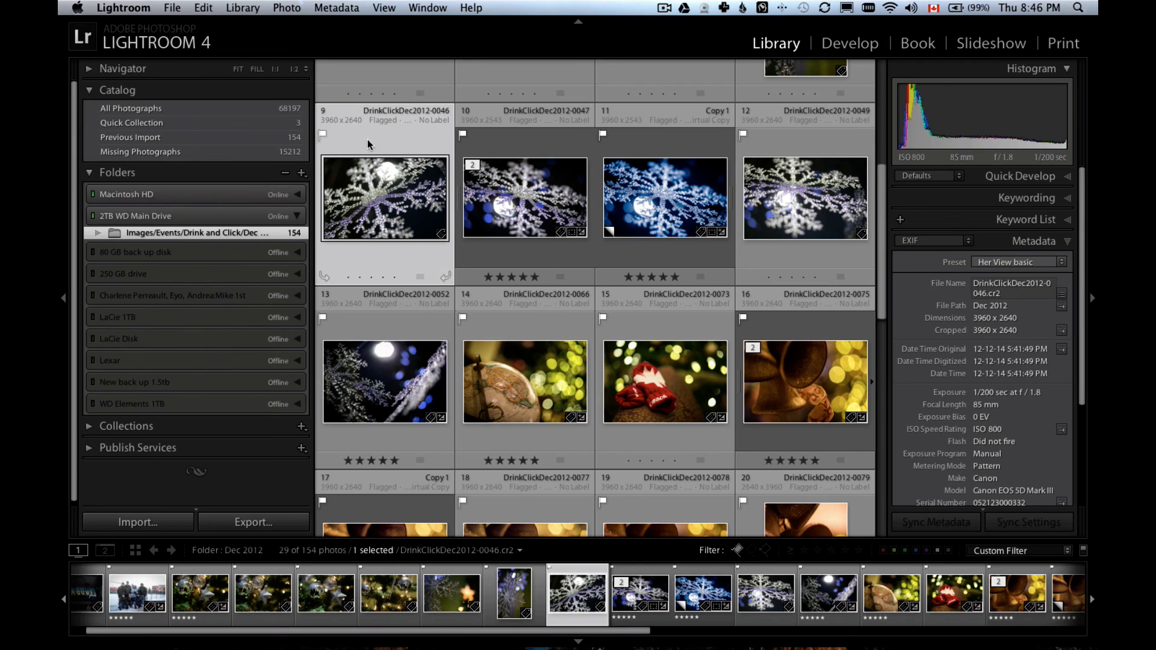
right_click(389, 140)
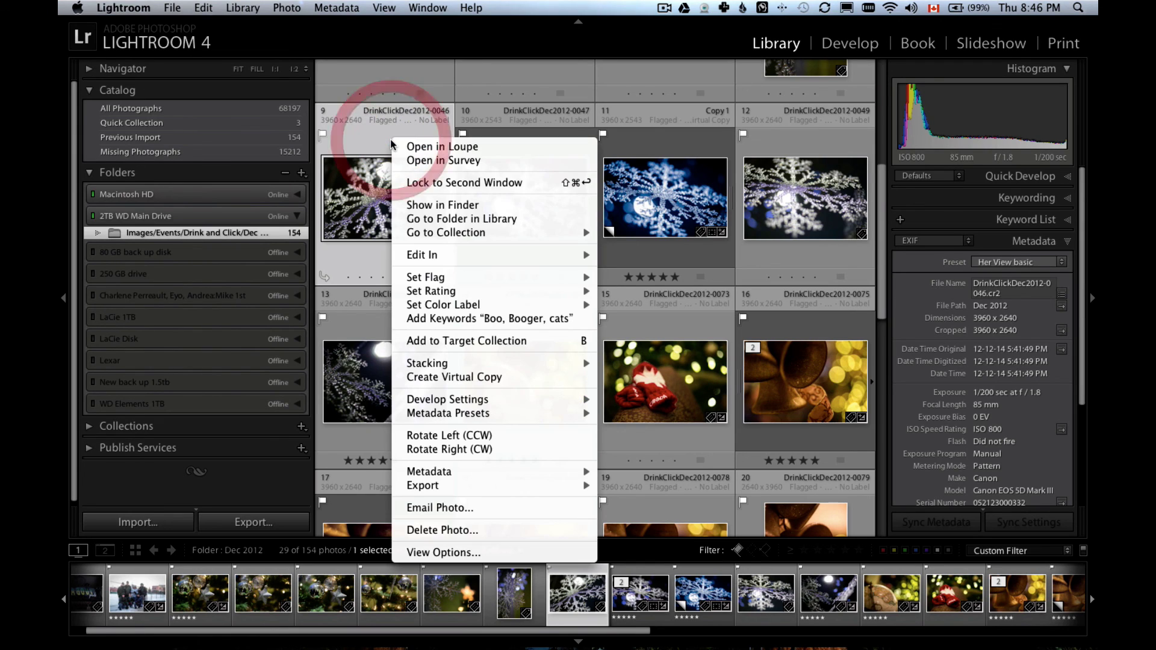
mouse_move(416, 253)
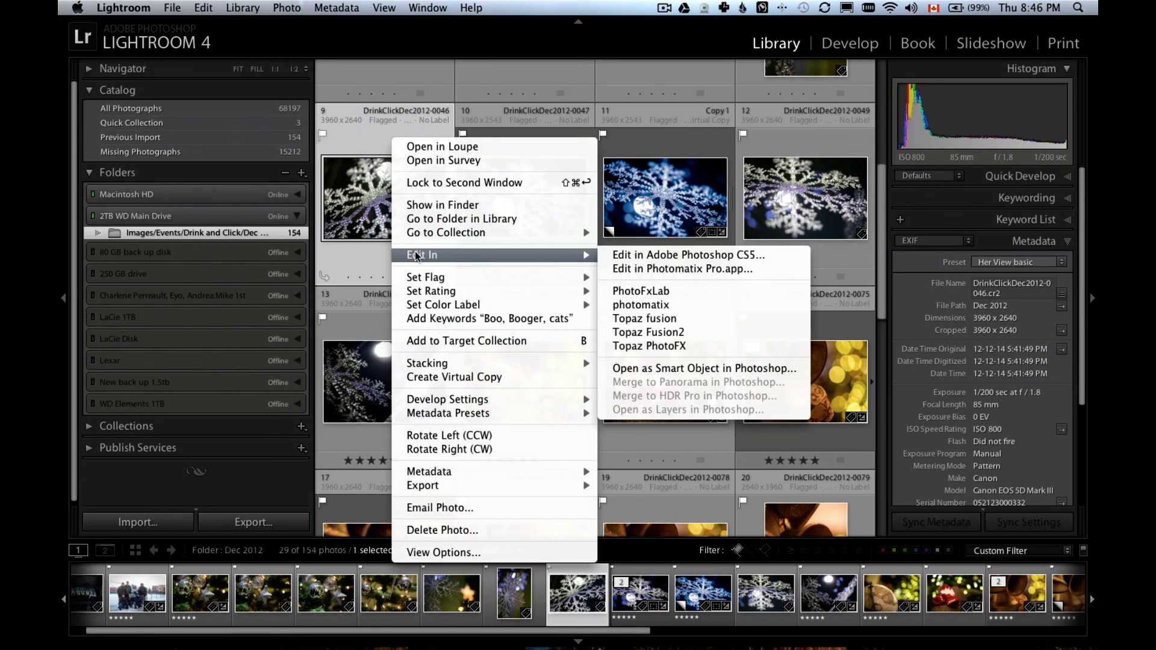